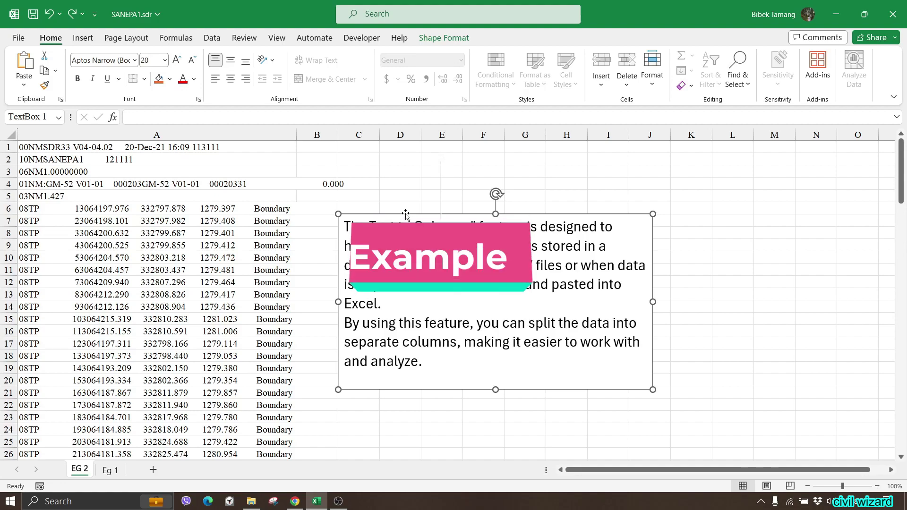
Step: Delete the Text to Columns explanation box from the EG 2 sheet
key("Delete")
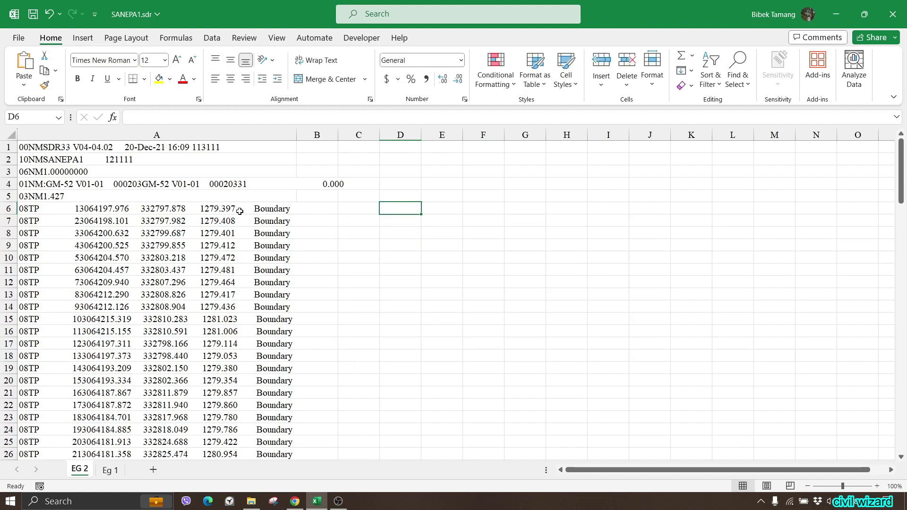
Step: Inspect the packed survey text in column A, including row 6, then show the Eg 1 sheet
left_click_drag(26, 146, 281, 343)
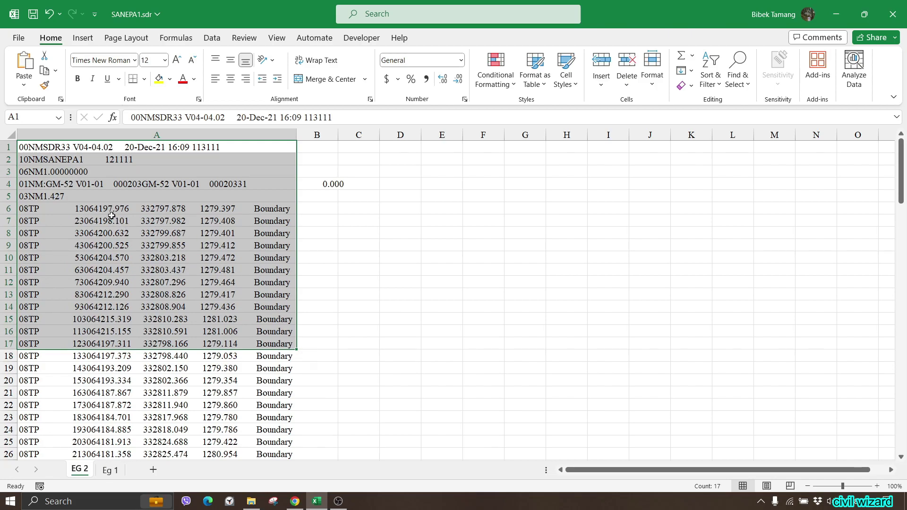
left_click(427, 230)
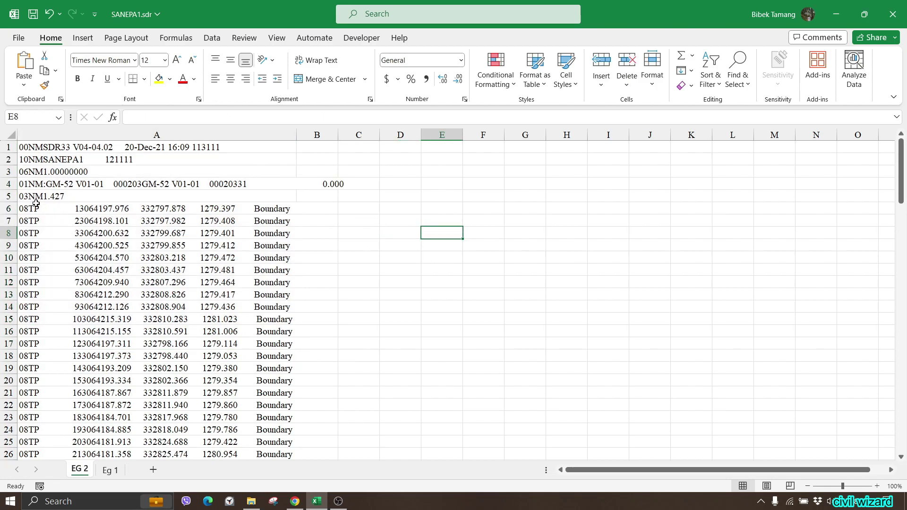
left_click(71, 207)
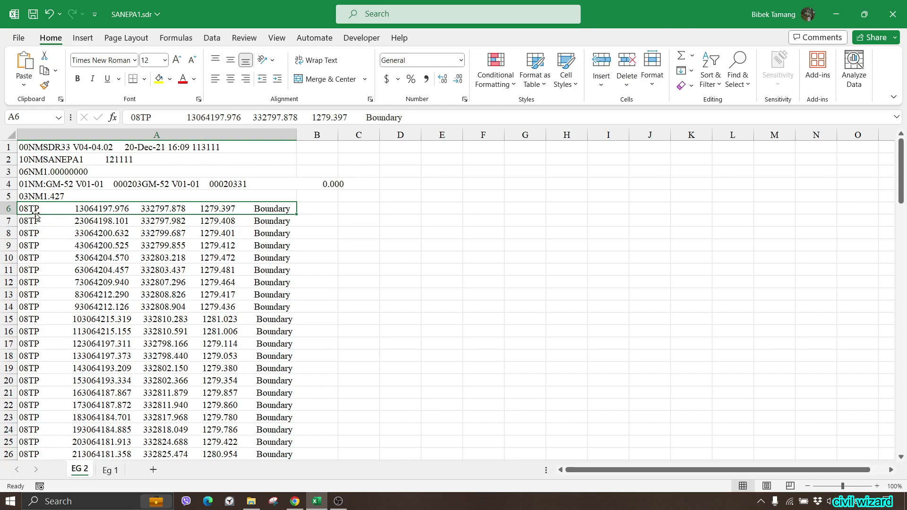
left_click(395, 221)
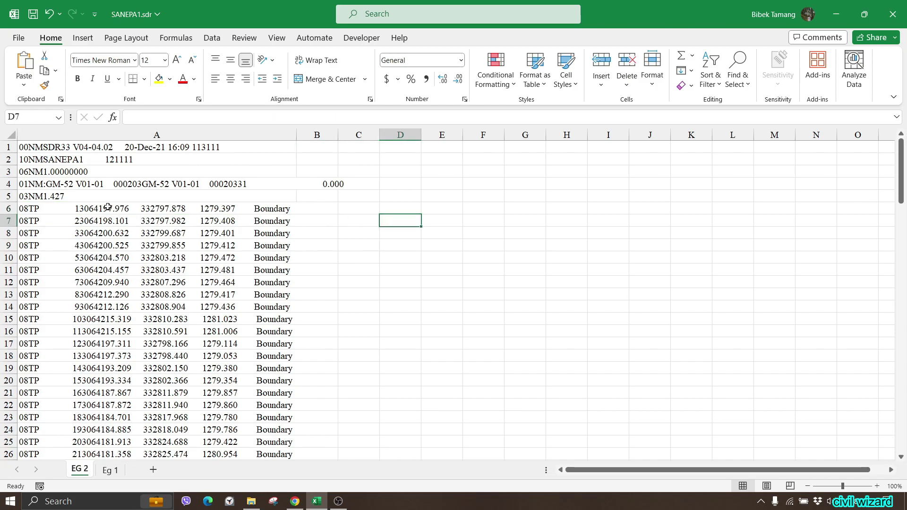
left_click(27, 215)
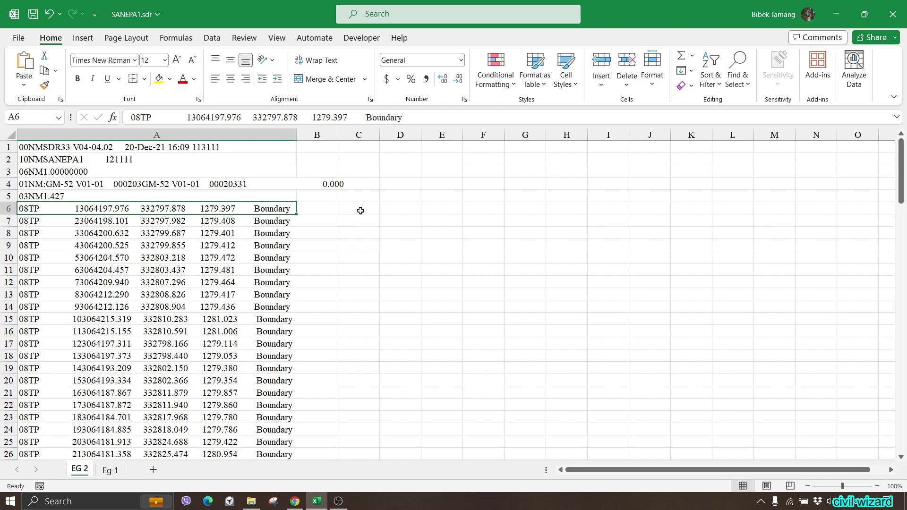
left_click(110, 470)
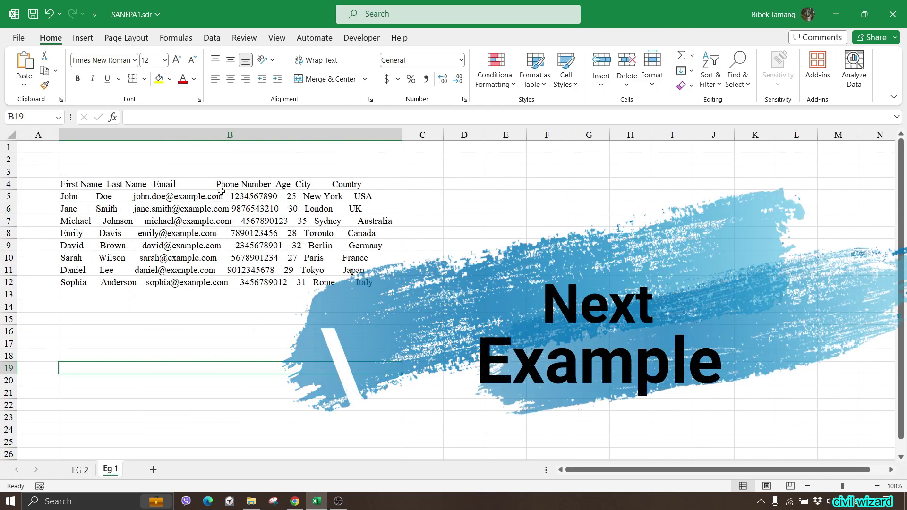
Step: Check the contact header in B4 on Eg 1, then return to the EG 2 sheet
left_click(76, 182)
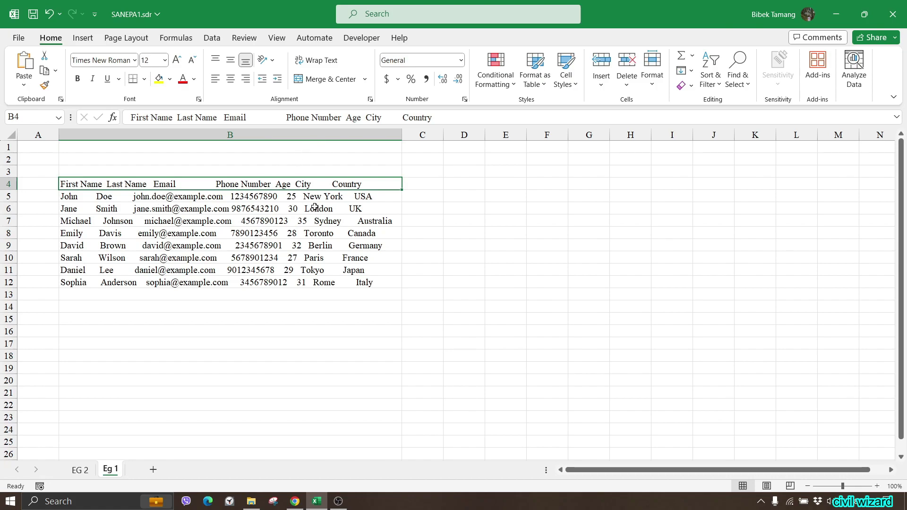
left_click(80, 469)
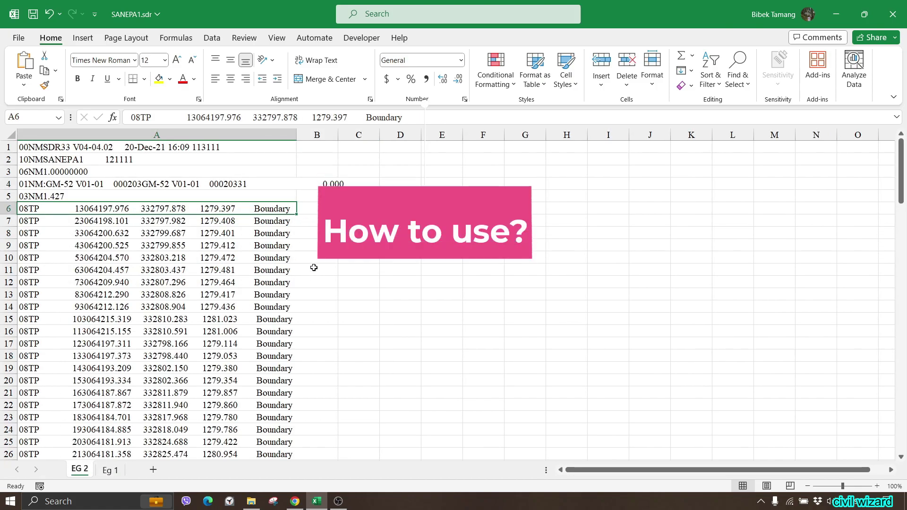
Step: Select the survey lines A1:A97 and bring up the Data tab tools
left_click_drag(32, 147, 58, 466)
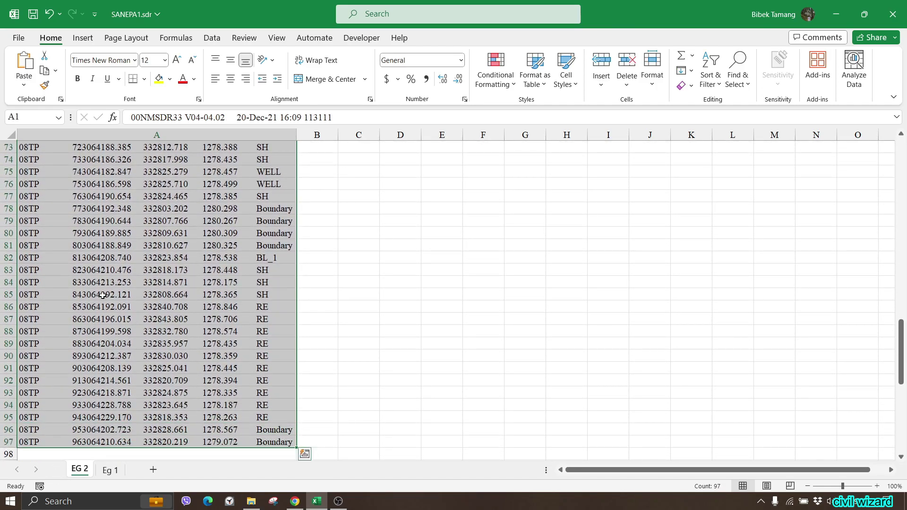
scroll(213, 182, "up", 20)
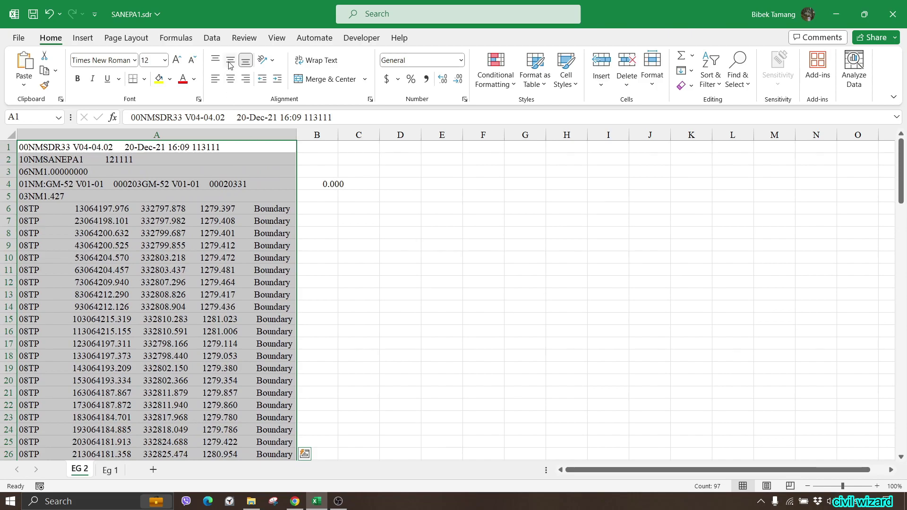
left_click(214, 41)
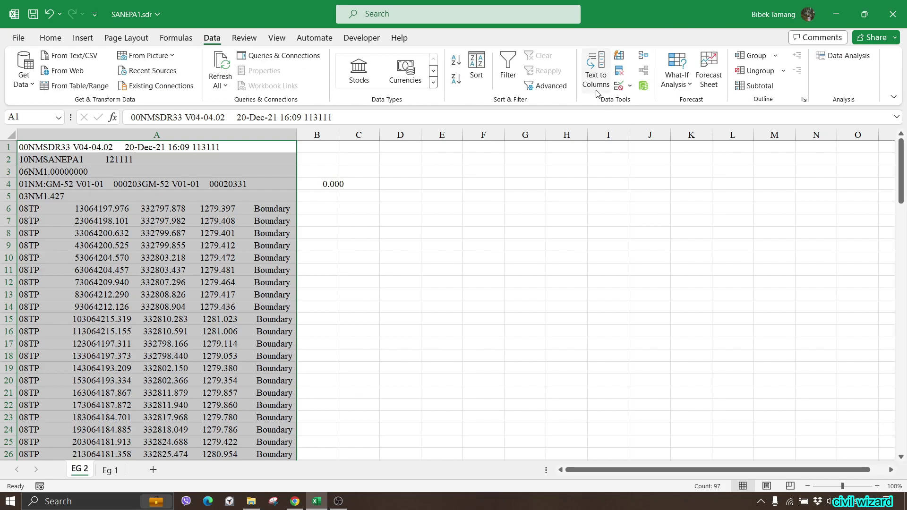
Step: Split the survey lines with Delimited Text to Columns on tab and space
left_click(596, 76)
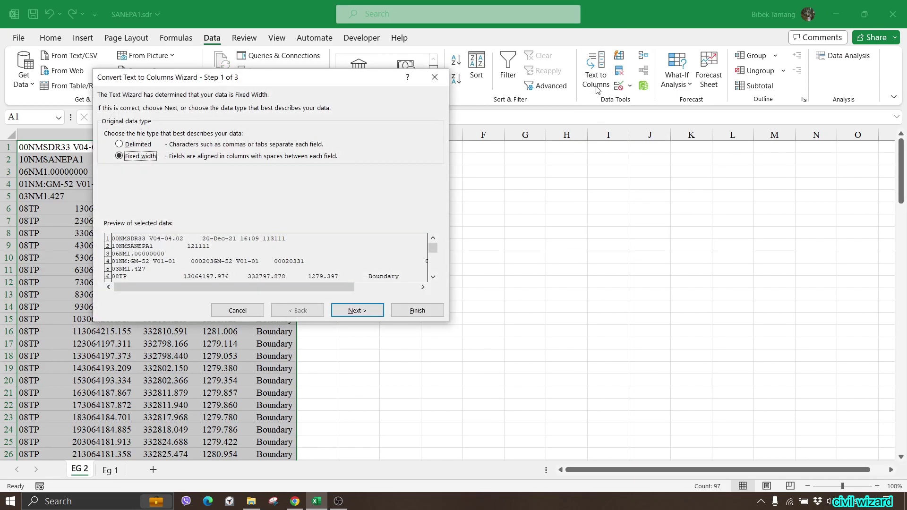
left_click_drag(279, 80, 510, 84)
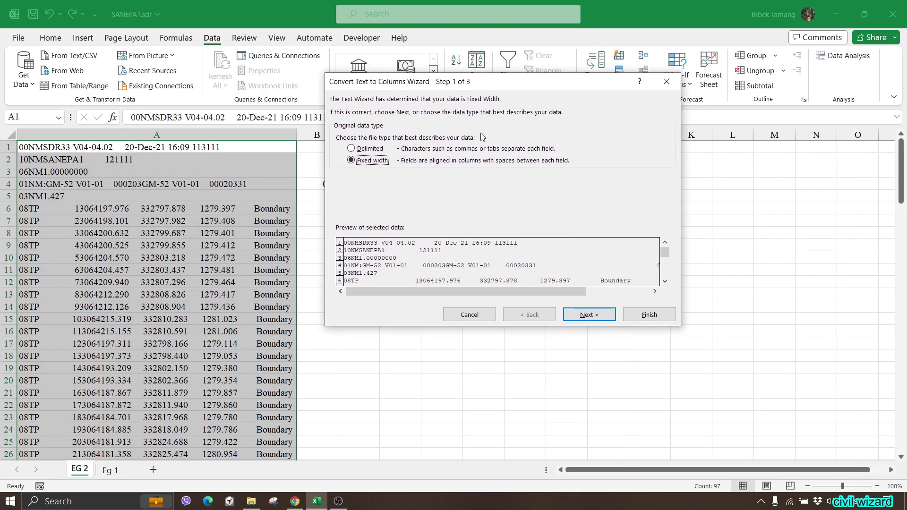
left_click(370, 148)
left_click(598, 316)
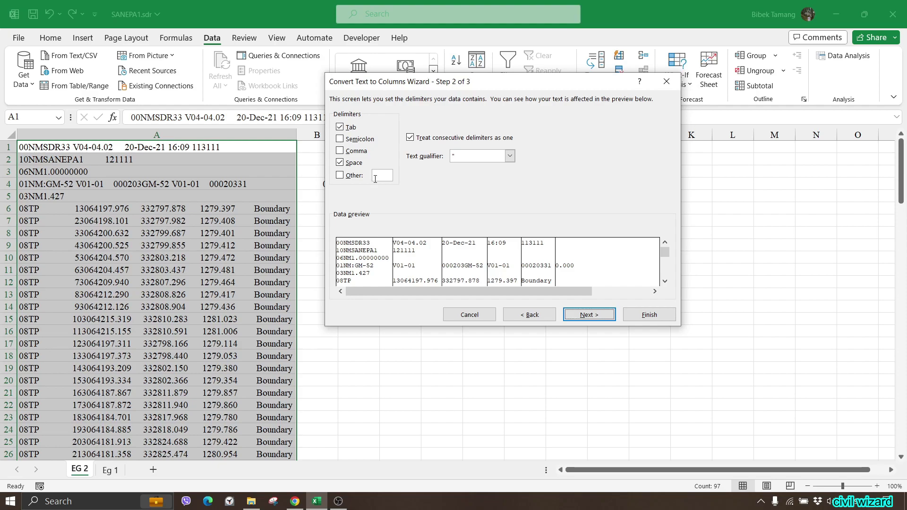
left_click(584, 314)
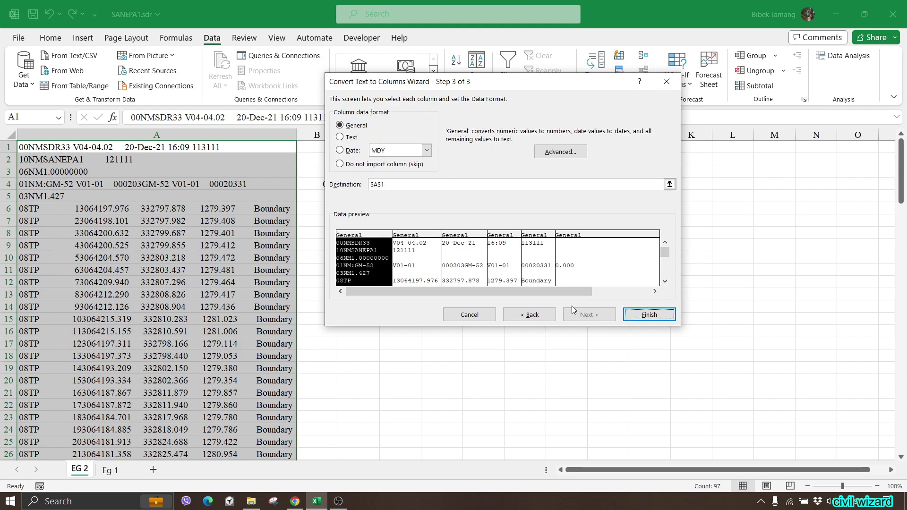
left_click(647, 315)
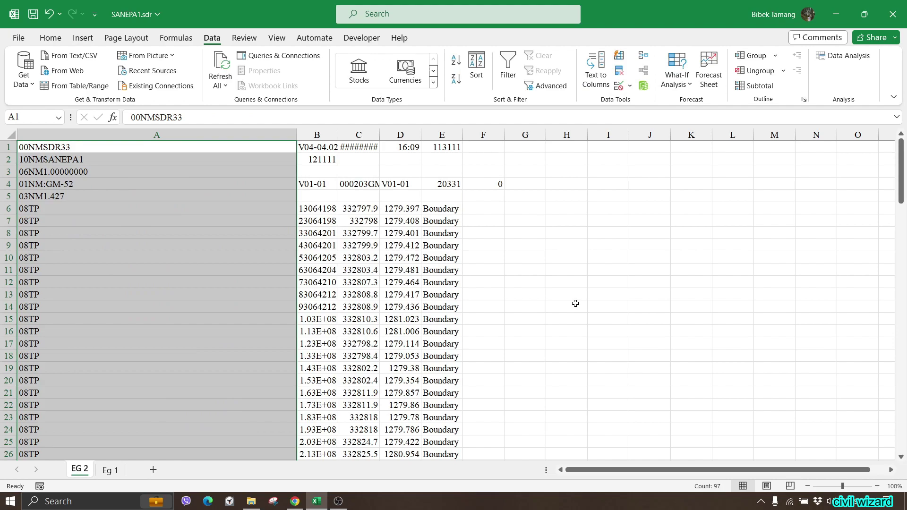
left_click(573, 307)
Step: Auto-fit survey columns A–E, verify values in A6 and B6, then show Eg 1
left_click_drag(297, 137, 269, 133)
double_click(277, 135)
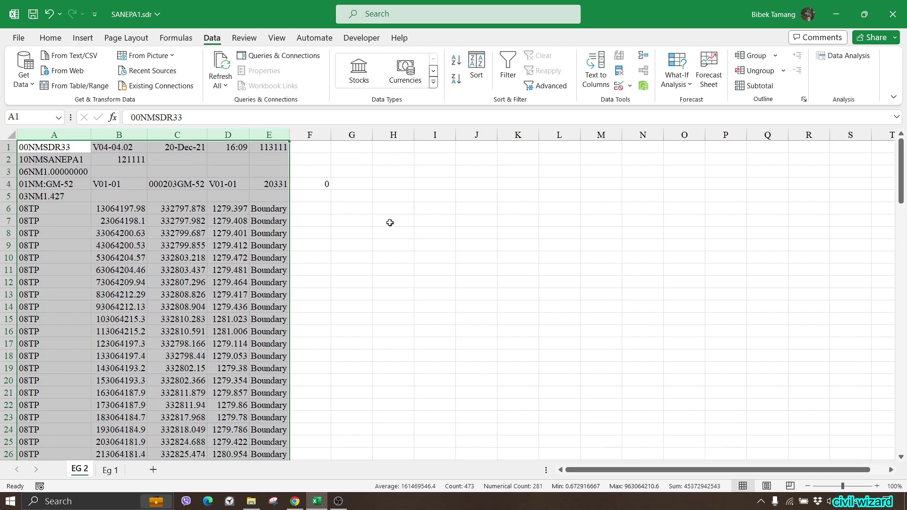
left_click(395, 257)
left_click(52, 210)
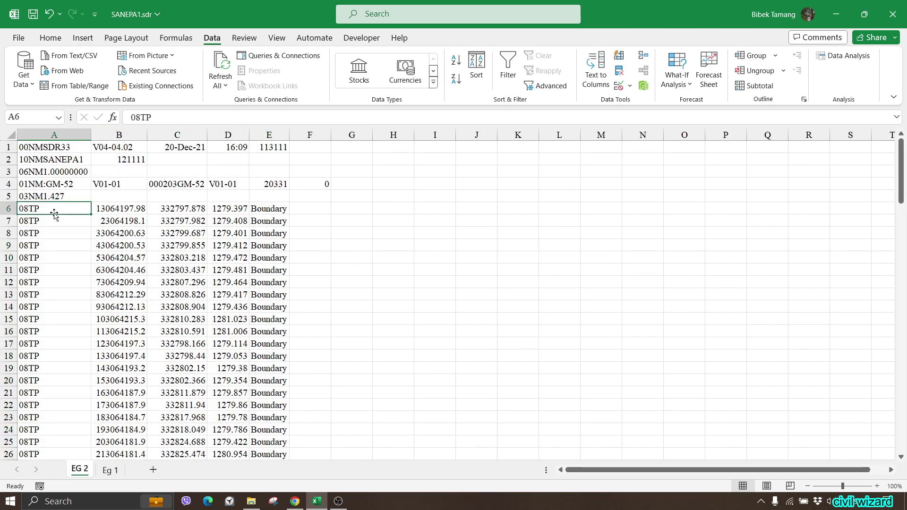
left_click(110, 207)
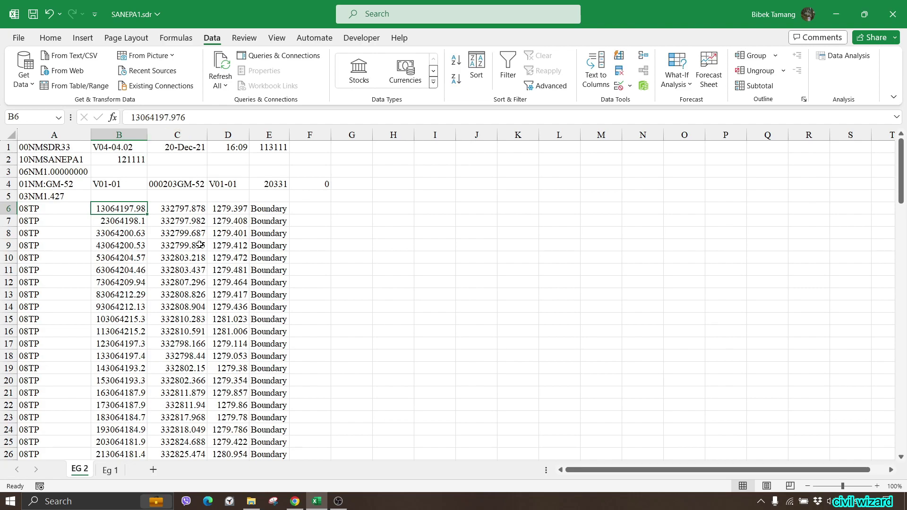
scroll(200, 245, "down", 3)
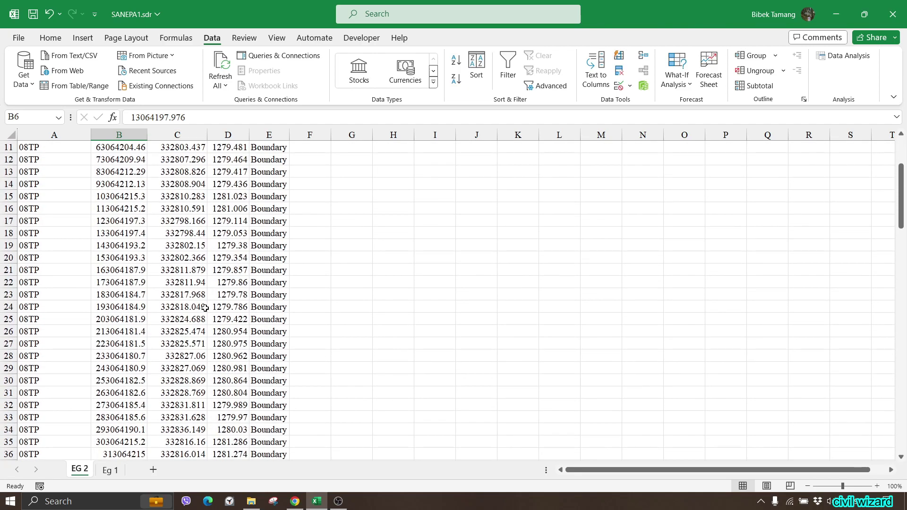
left_click(116, 473)
Step: Select the whole contact list from header B4 down to B12
left_click(145, 354)
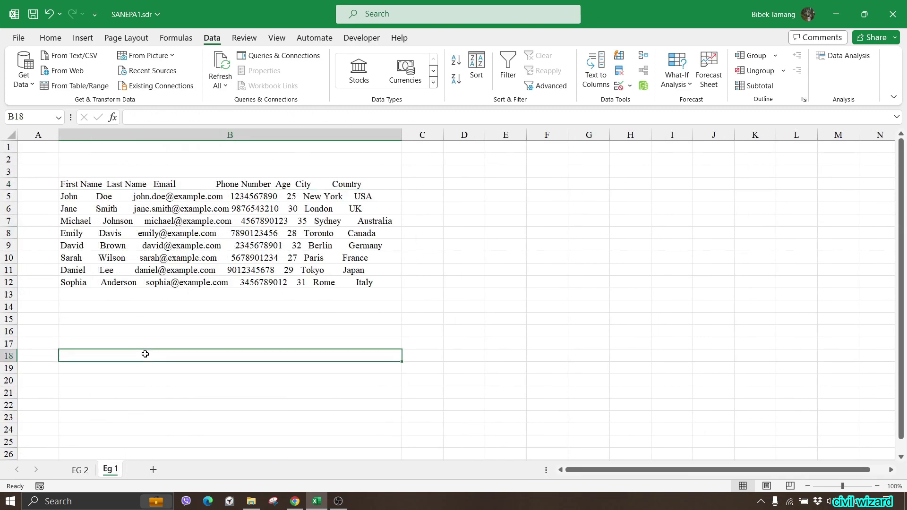
left_click_drag(70, 184, 314, 271)
left_click(147, 246)
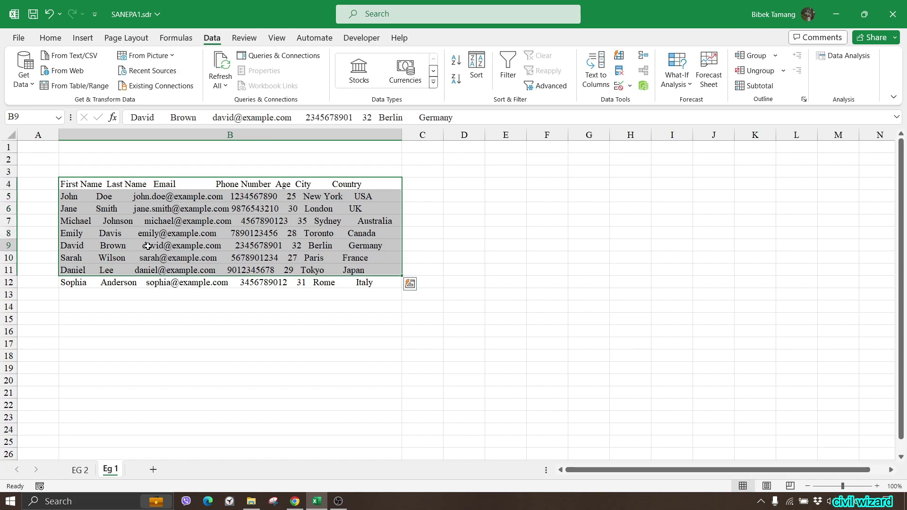
left_click_drag(76, 185, 367, 284)
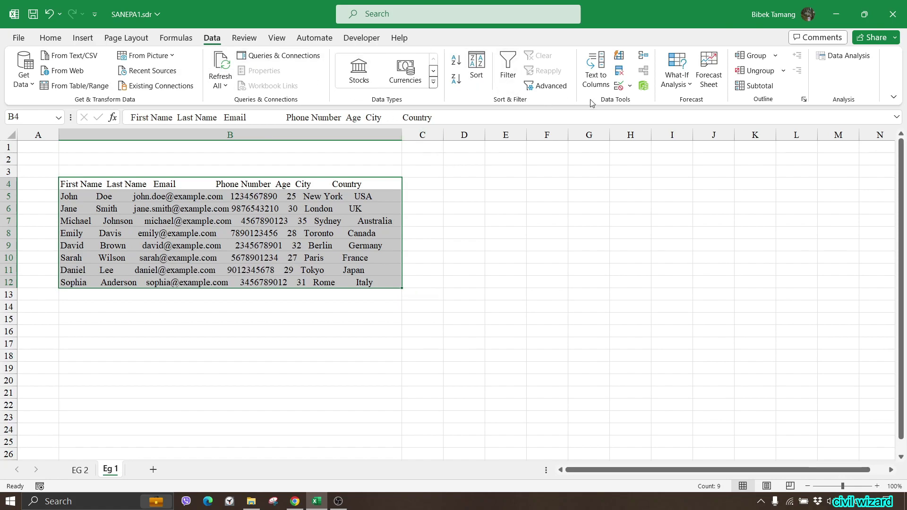
Step: Split the contact list into columns B–K using Delimited Text to Columns on tab and space
left_click(595, 75)
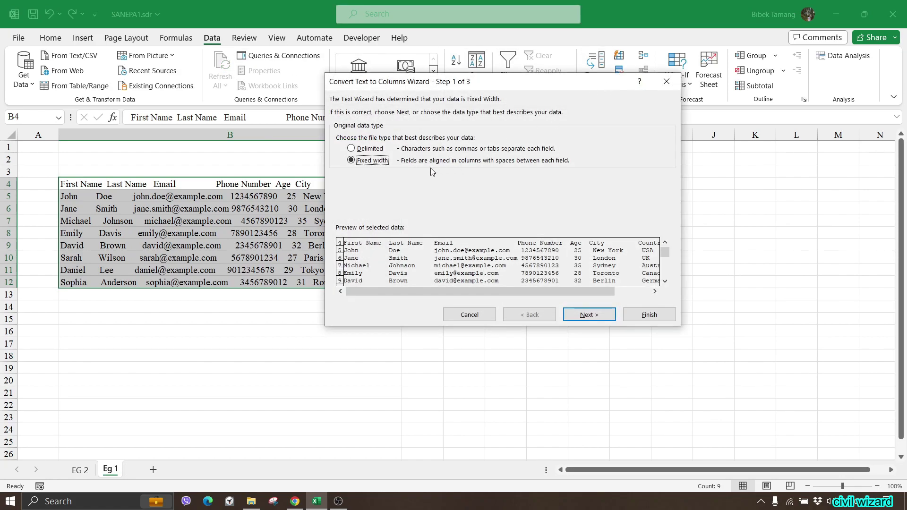
left_click(367, 151)
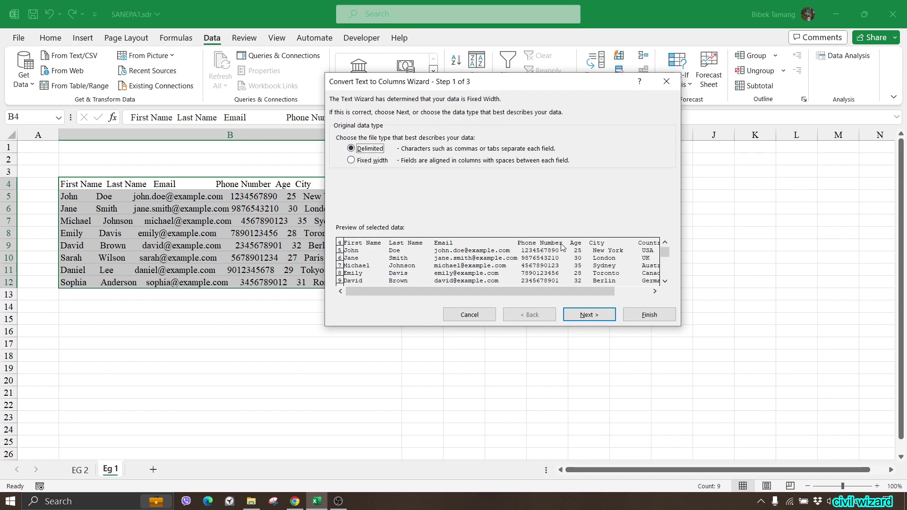
left_click(581, 318)
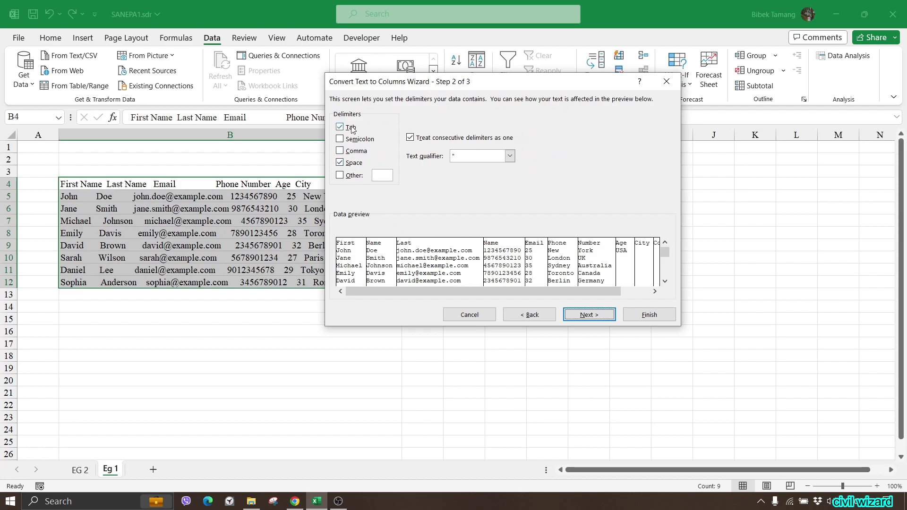
left_click(599, 309)
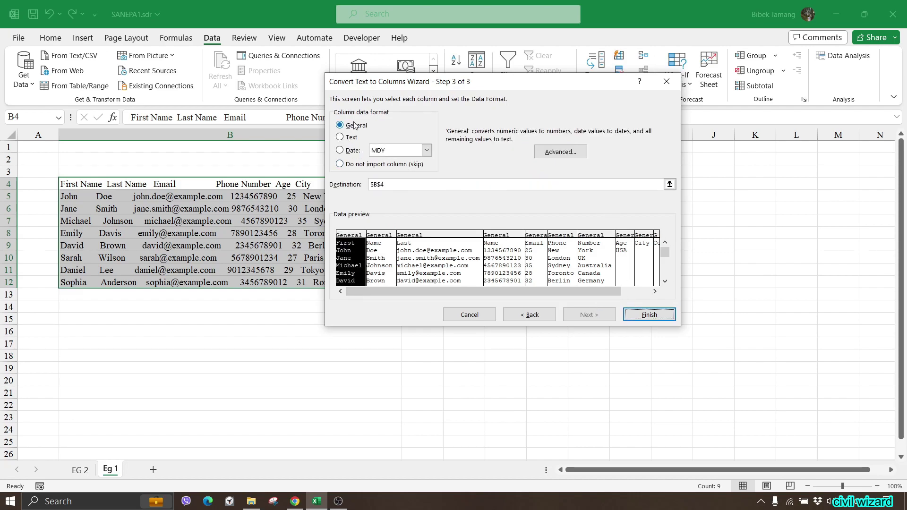
left_click(648, 315)
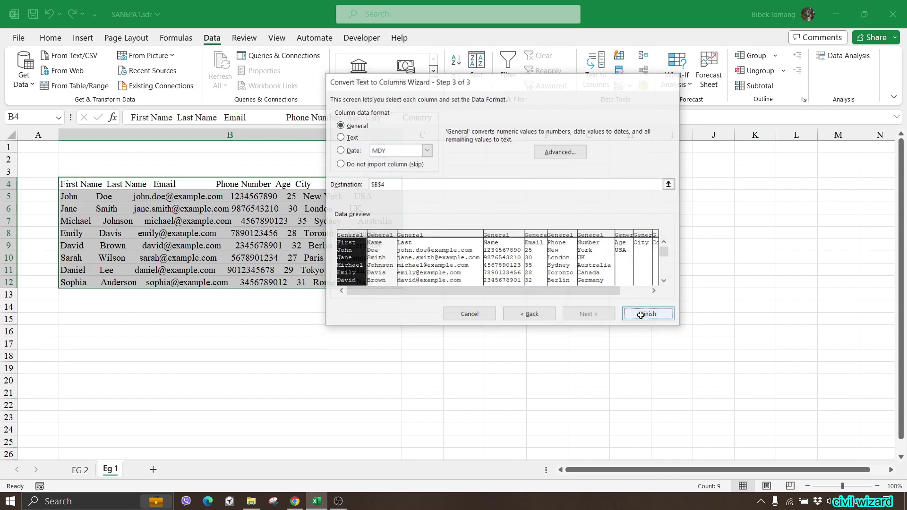
left_click(683, 355)
Step: Auto-fit columns B–K so full email addresses and 10-digit phone numbers show
left_click_drag(401, 135, 461, 135)
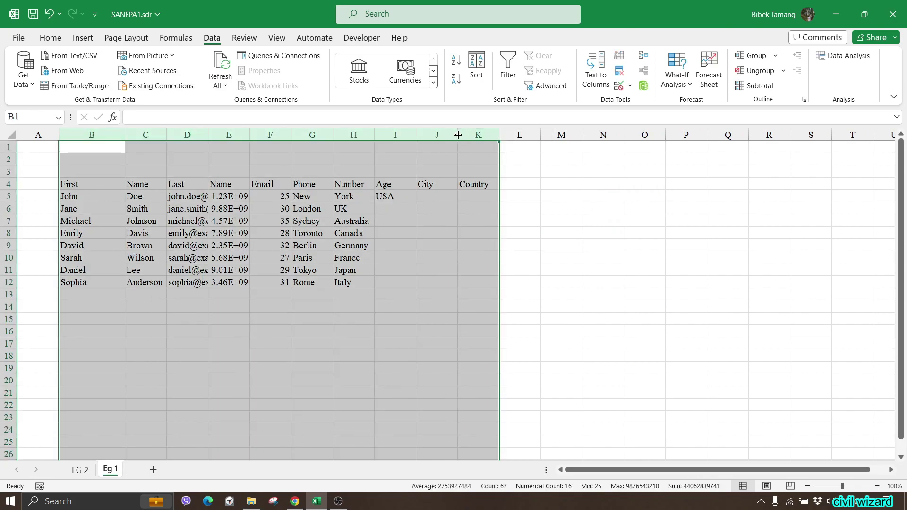
double_click(459, 135)
left_click(559, 222)
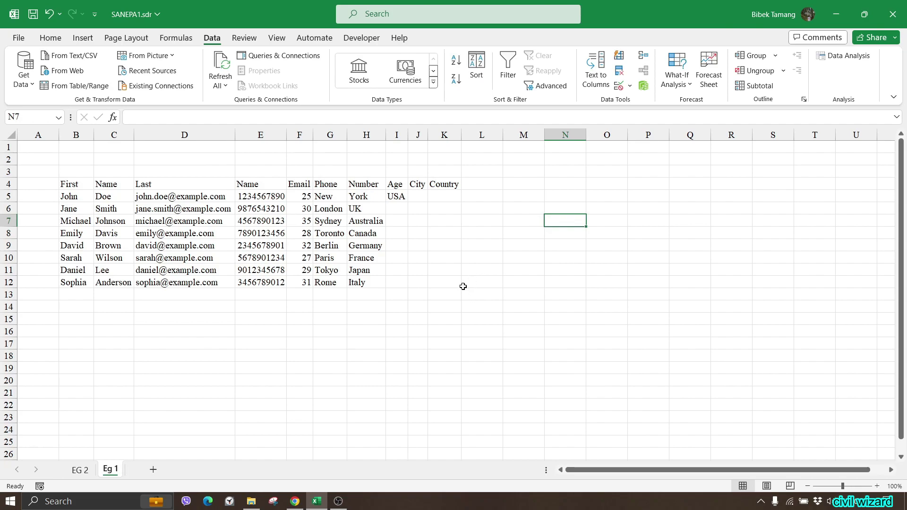
Step: Enter a name plus 34, 12, 67, 34 as a comma-separated string in N5 and auto-fit column N
left_click(556, 197)
type("kb")
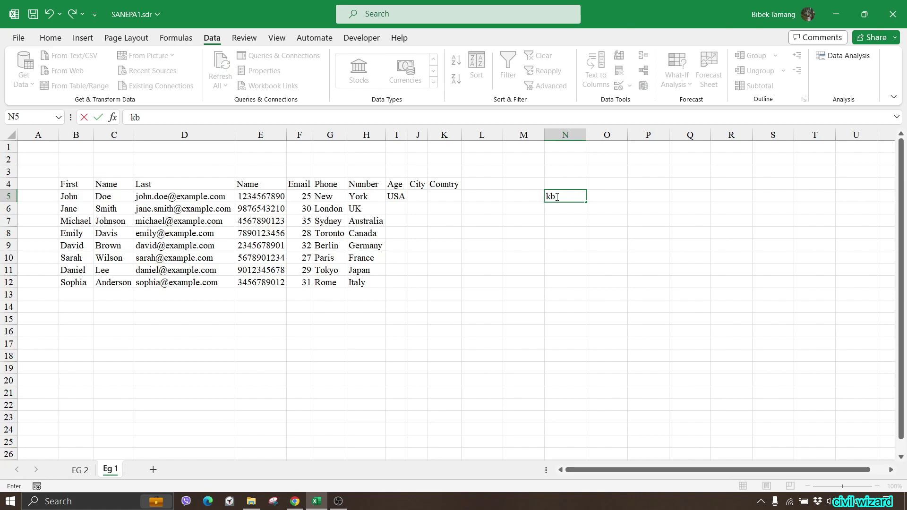
key("BackSpace")
key("BackSpace")
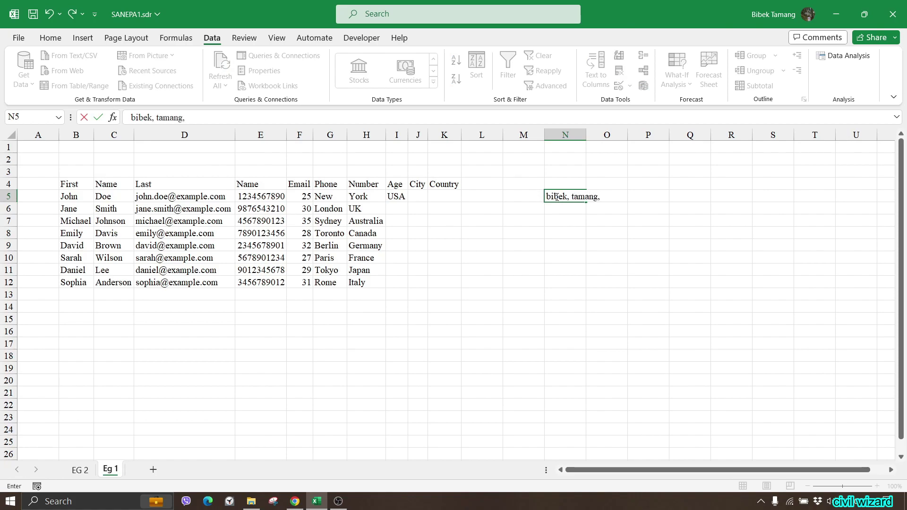
type(", 34, 12, 67, 34")
left_click(703, 282)
double_click(586, 136)
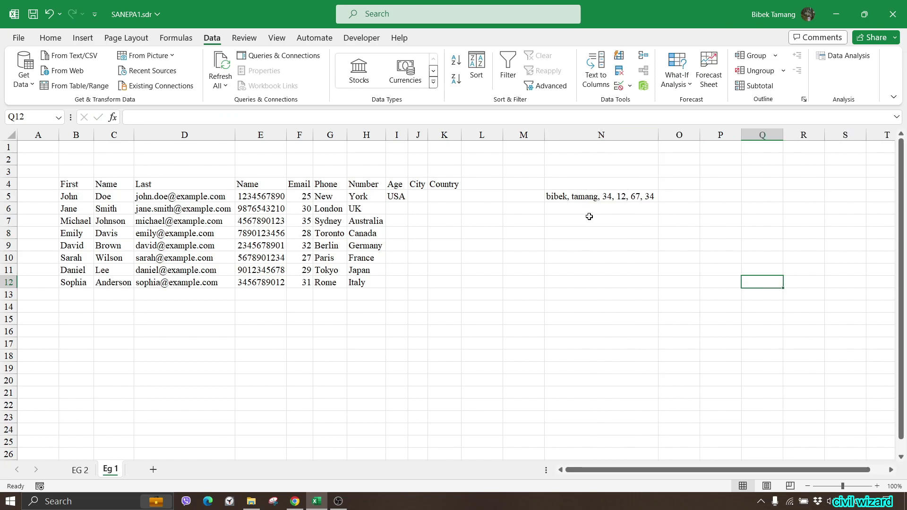
left_click(567, 201)
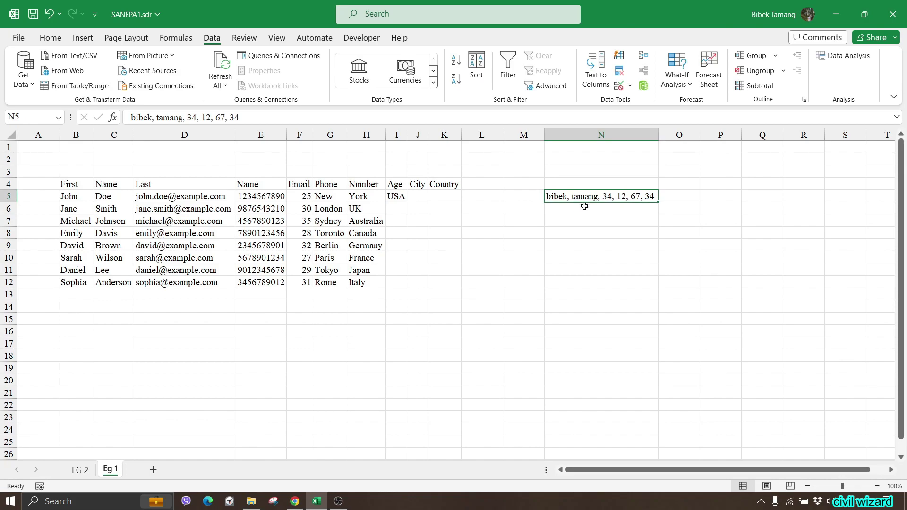
Step: Split N5's test string at commas into N5:S5, then select the split values to check their total
left_click(596, 70)
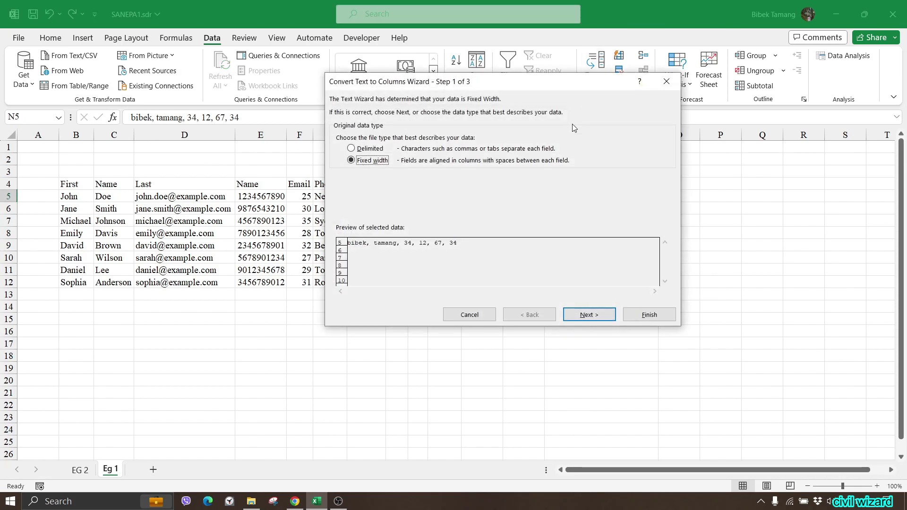
left_click(368, 151)
left_click(586, 313)
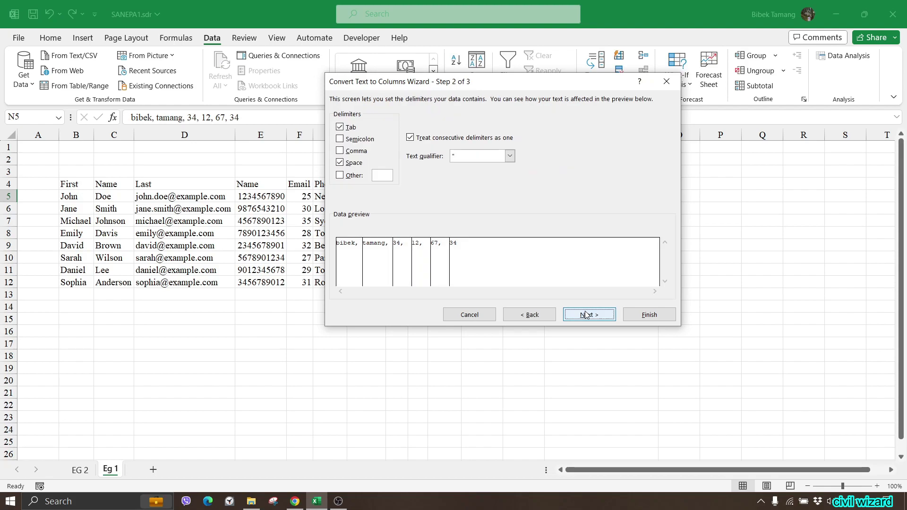
left_click_drag(537, 84, 355, 129)
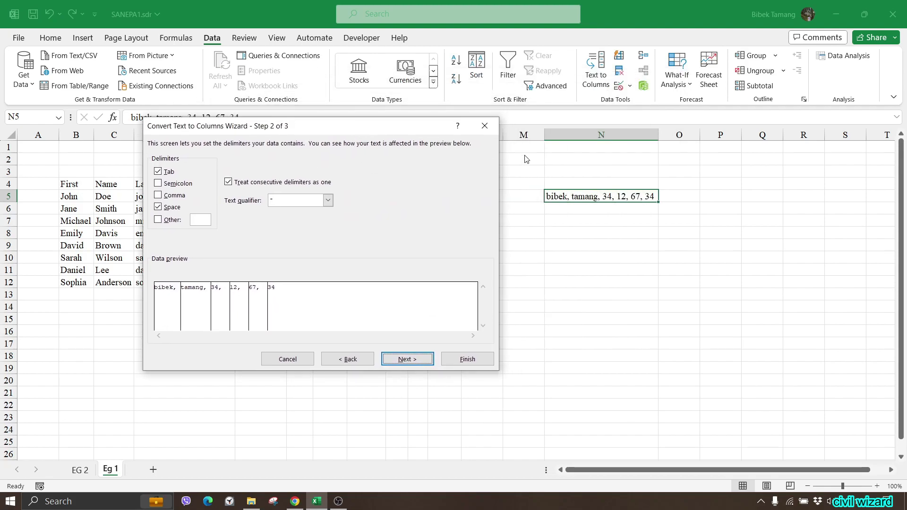
left_click(175, 196)
left_click(407, 359)
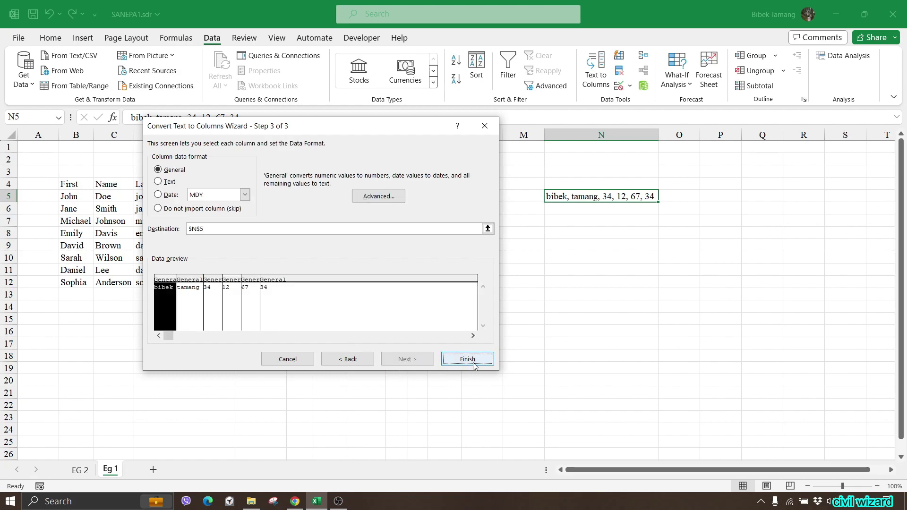
left_click(468, 359)
left_click(676, 352)
left_click_drag(581, 171, 887, 198)
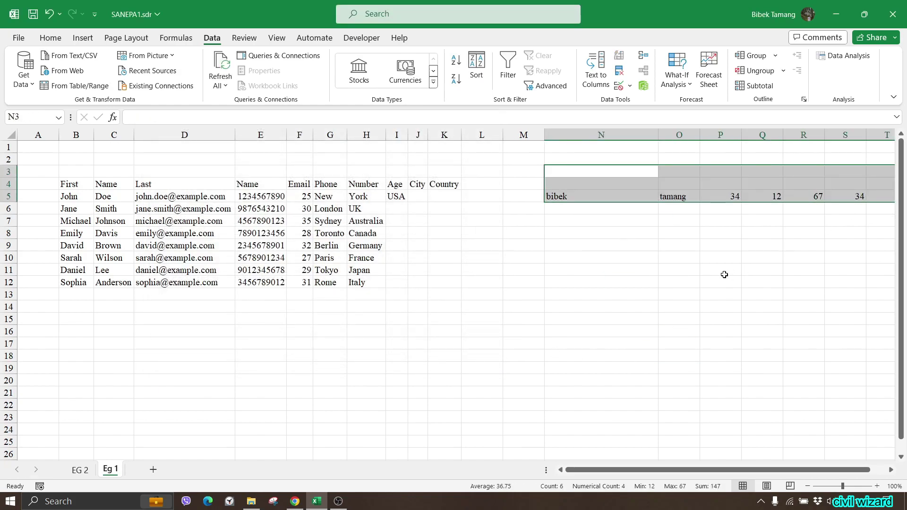